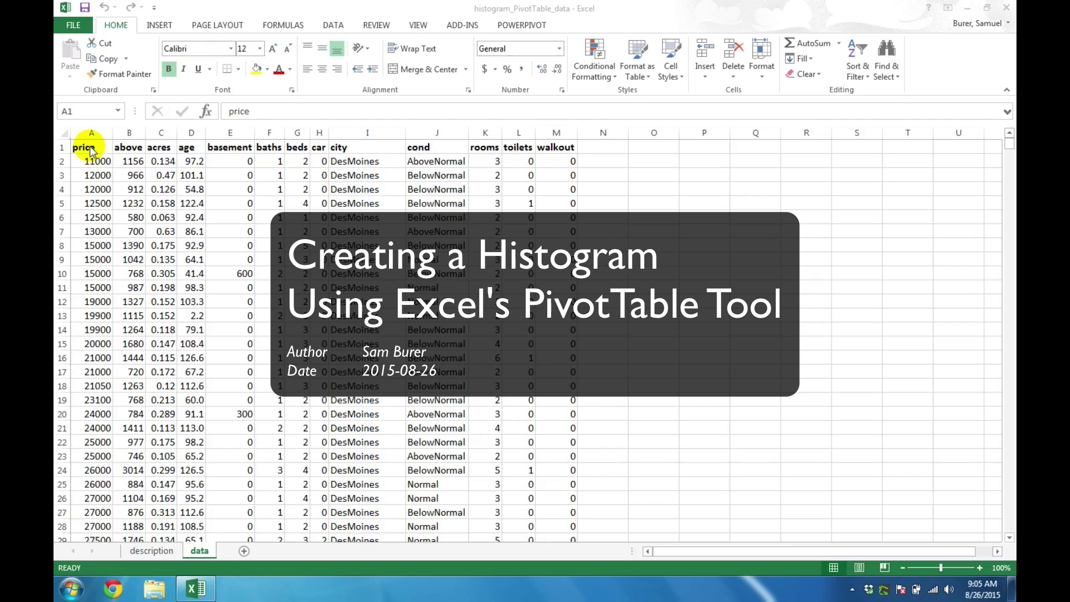
- Select the house data range A1:M2705 and start a PivotTable from it
left_click(90, 149)
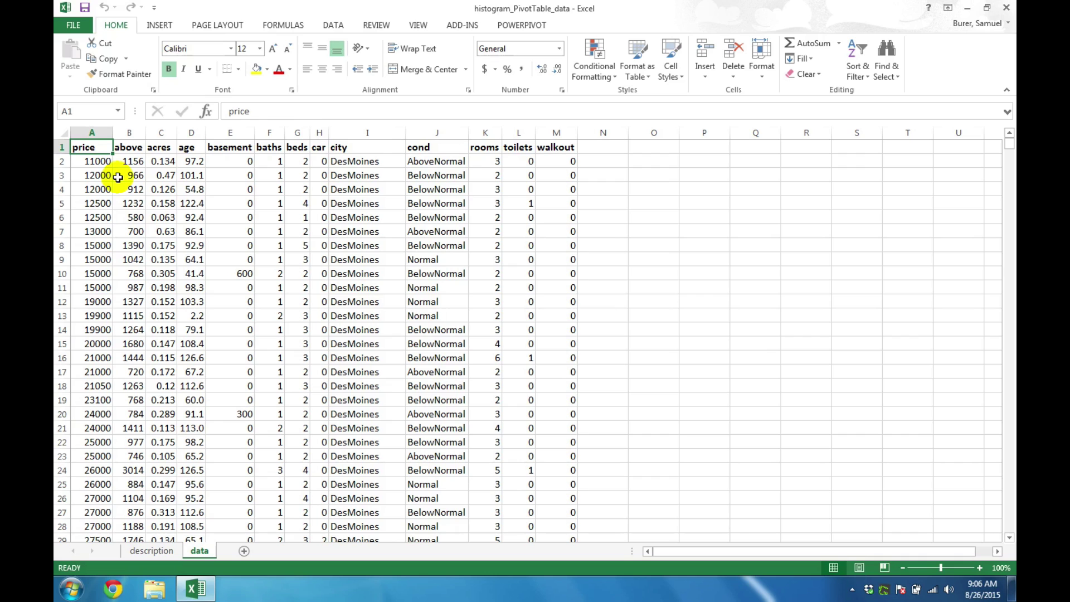
left_click_drag(89, 148, 559, 299)
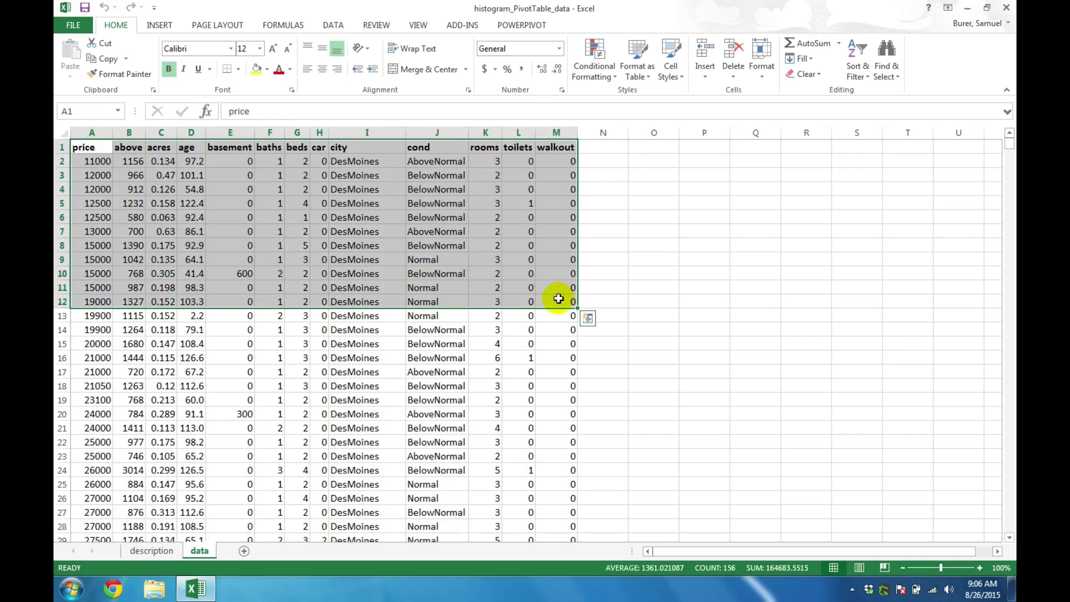
key("ctrl+shift+Down")
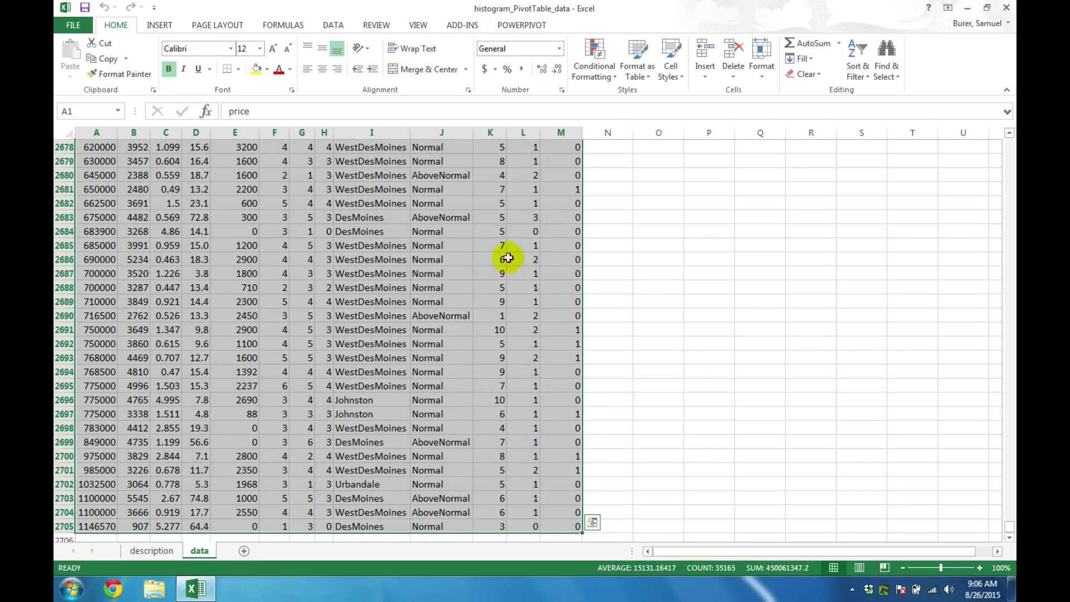
left_click(170, 26)
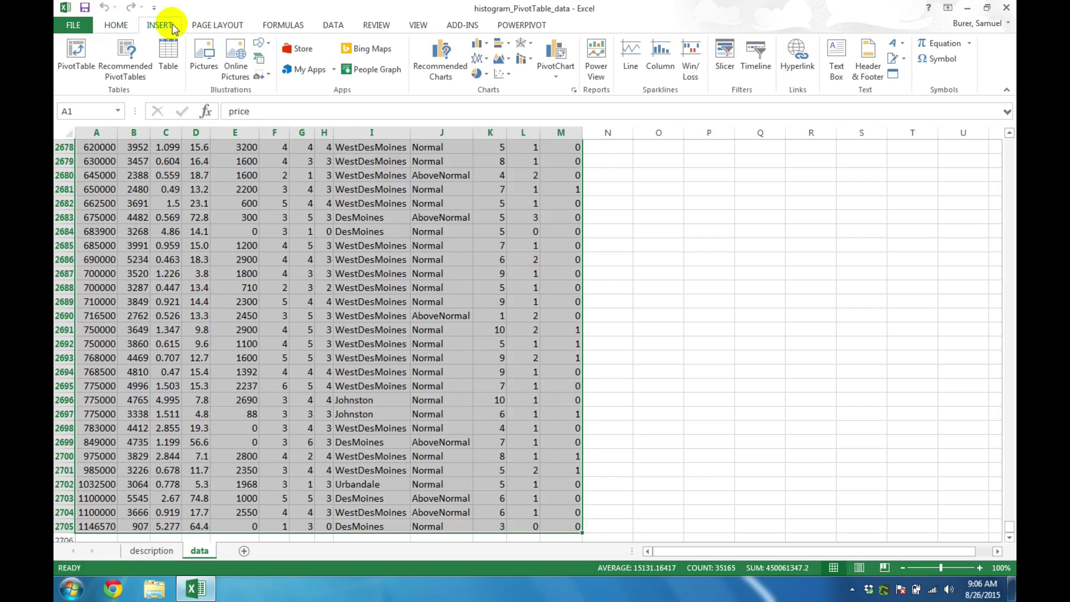
left_click(86, 57)
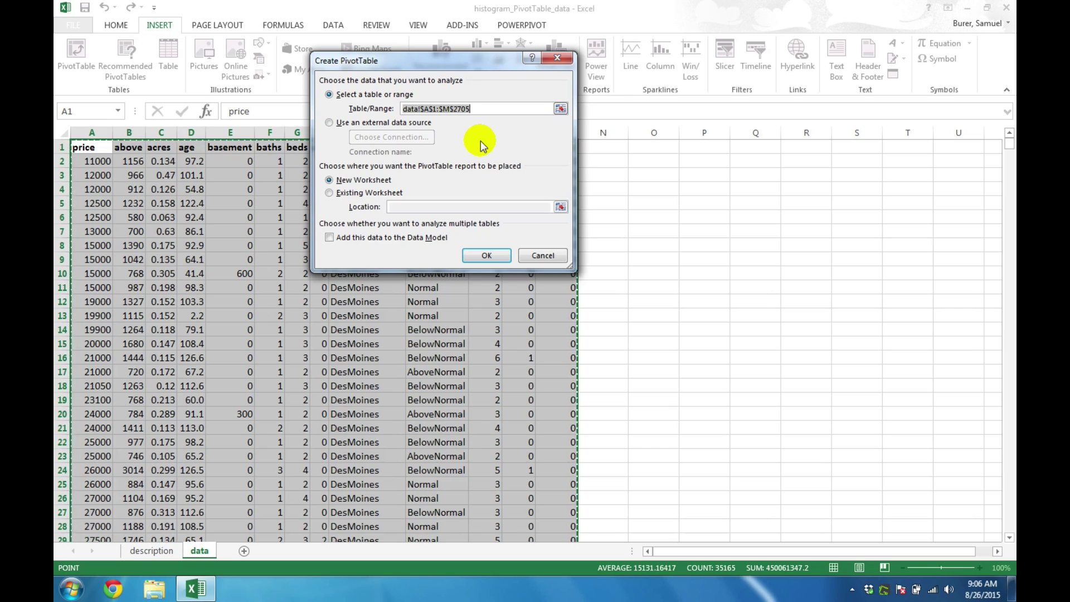
- Create the PivotTable on a new sheet with price as row labels and Sum of price as values
left_click(486, 256)
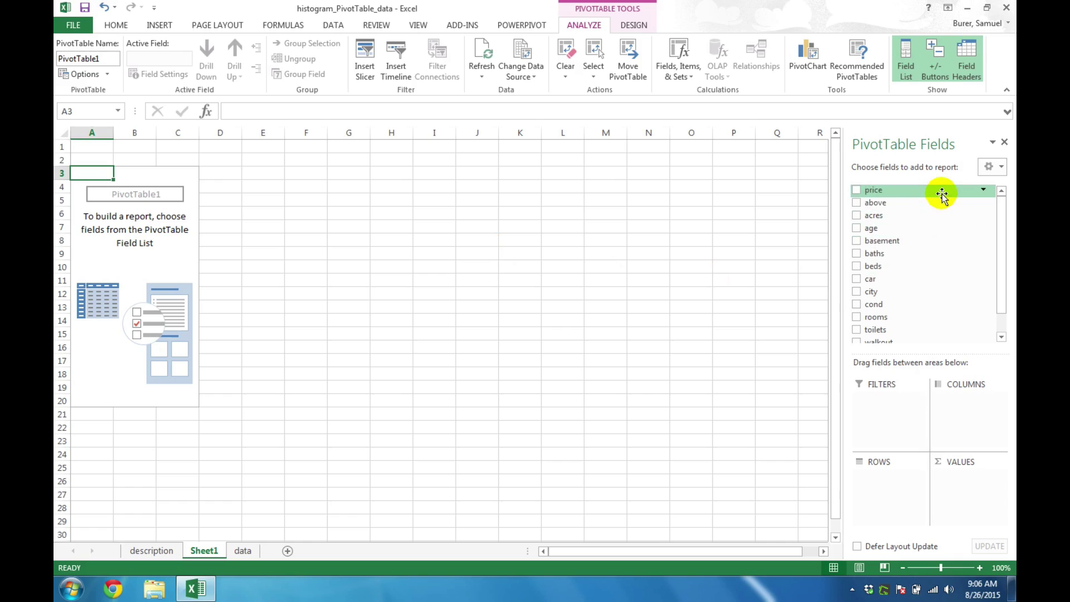
left_click_drag(943, 191, 903, 480)
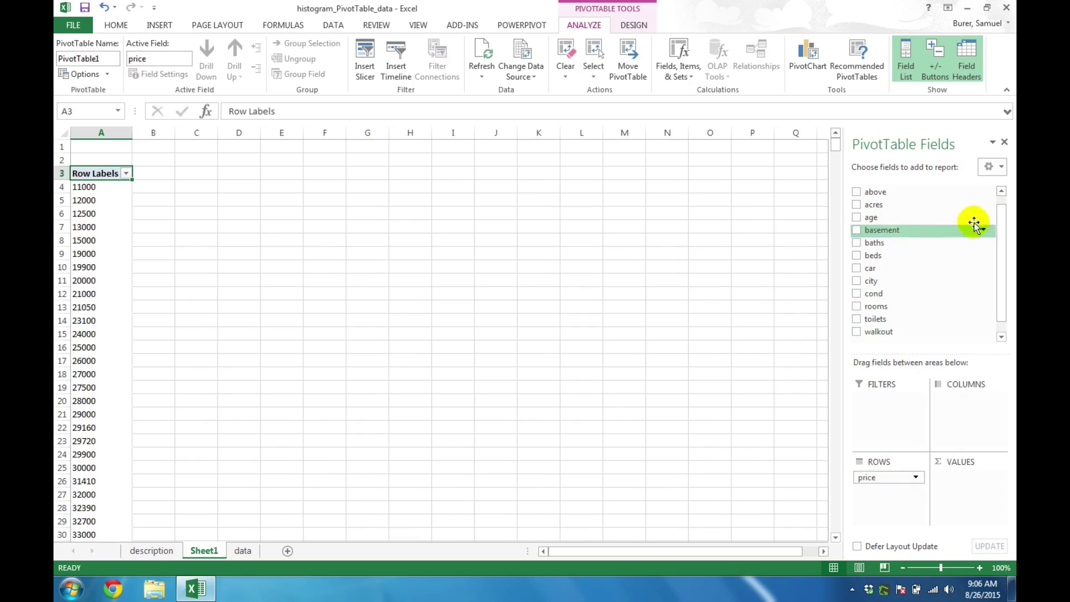
scroll(958, 212, "up", 1)
left_click_drag(943, 190, 950, 491)
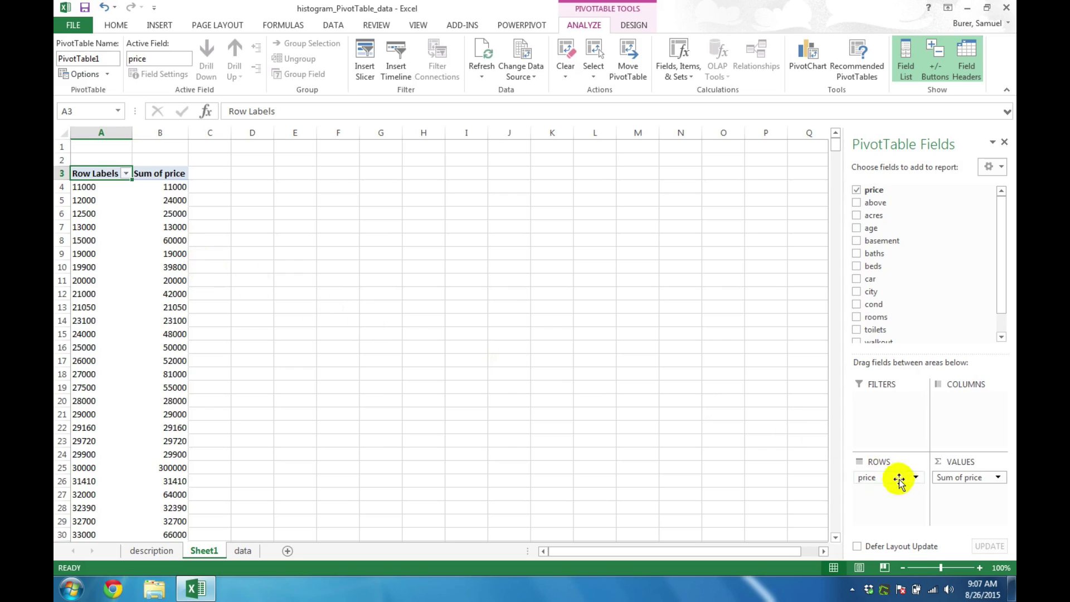
- Change the price value field's summary from Sum to Count
left_click(979, 477)
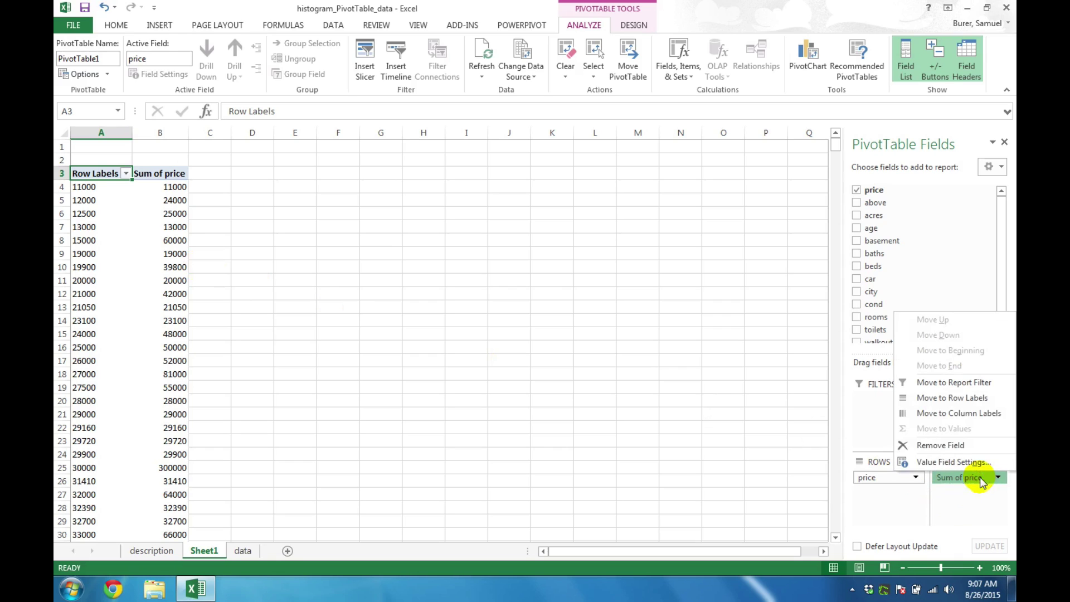
left_click(980, 462)
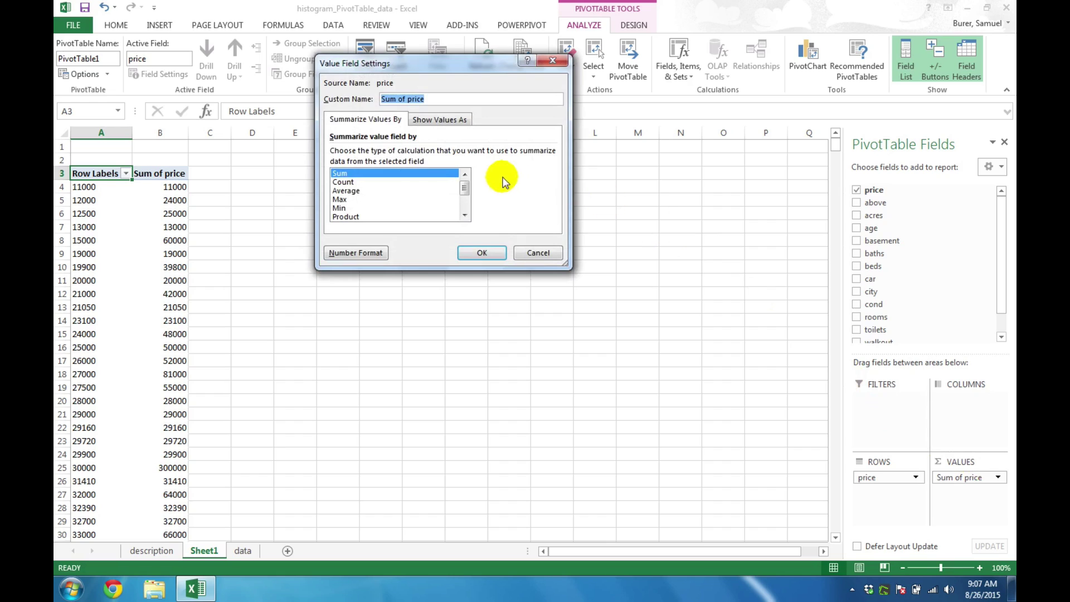
left_click(440, 183)
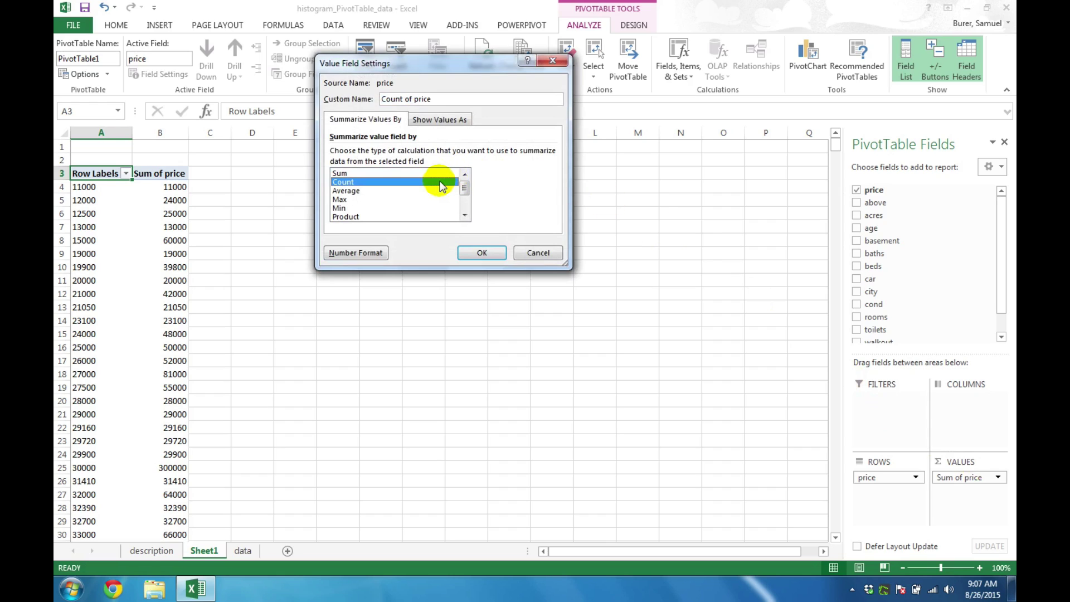
left_click(500, 252)
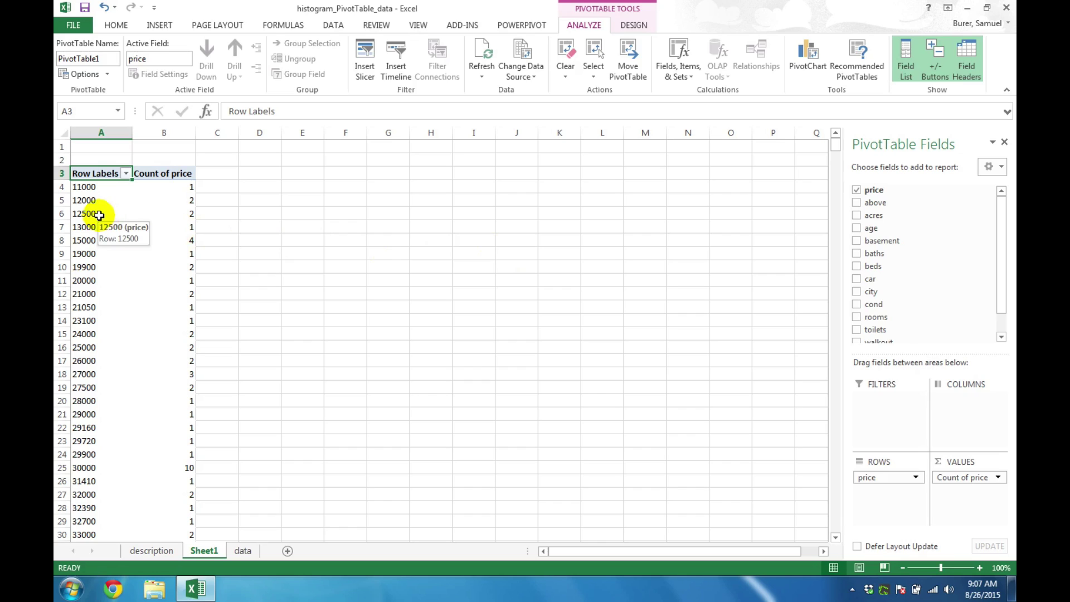
- Group the price row labels into bins of 100000 starting at 11000
left_click(100, 215)
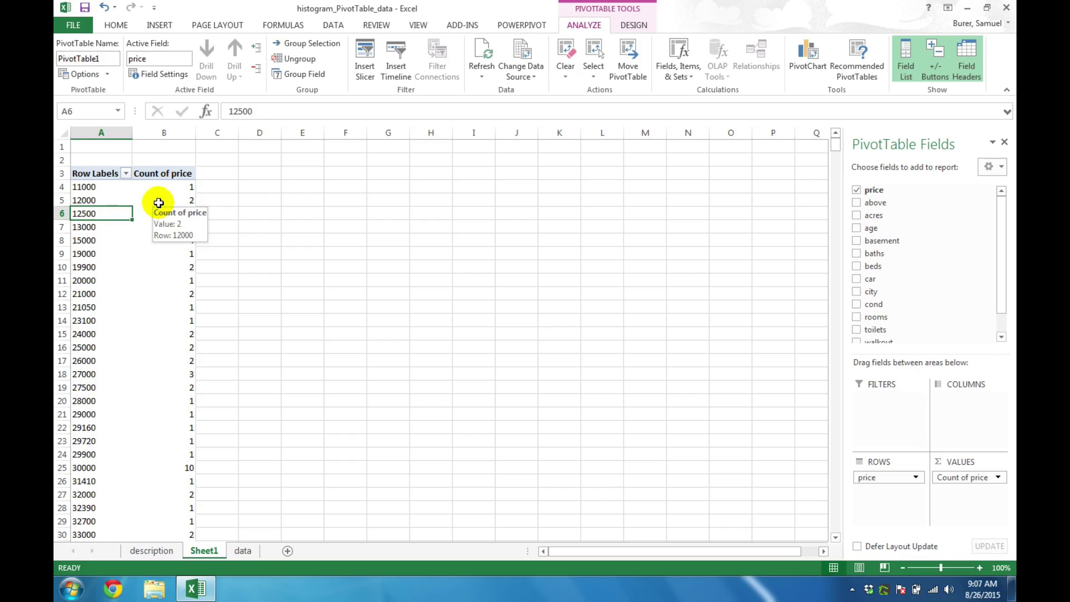
left_click(585, 25)
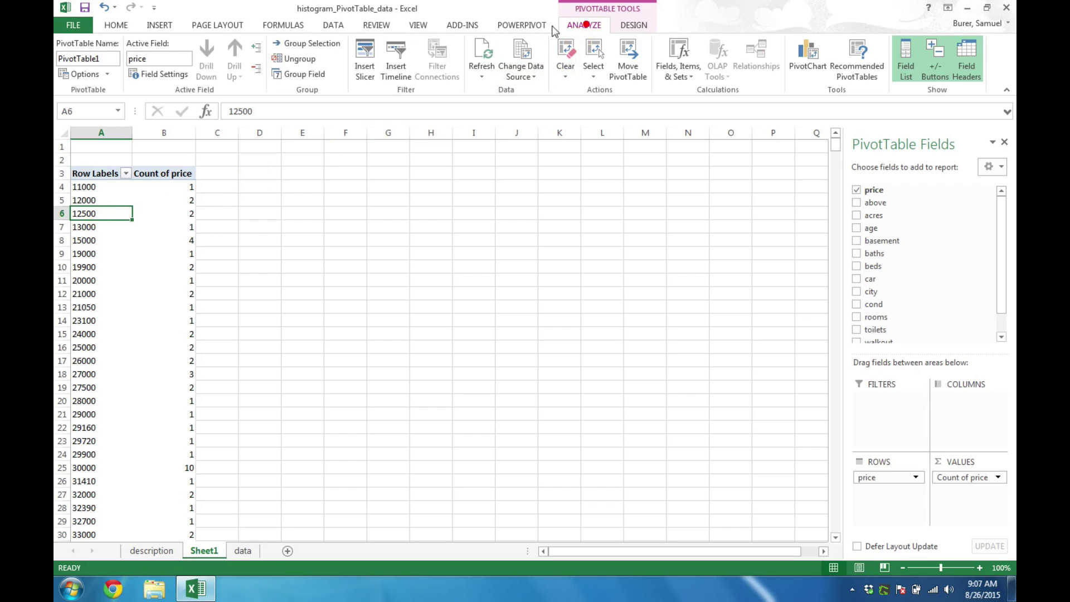
left_click(329, 44)
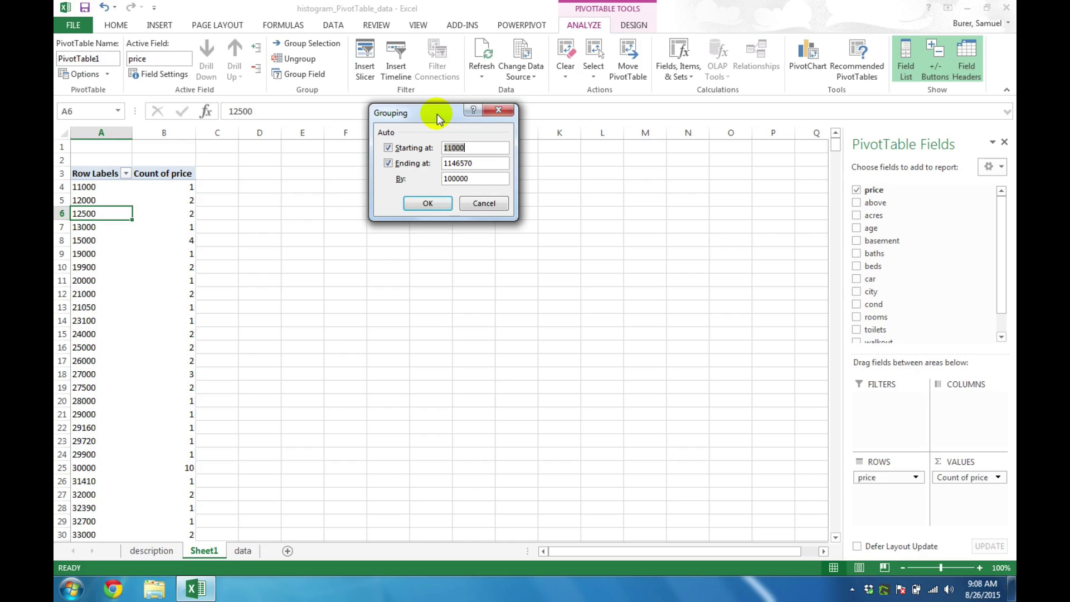
left_click(426, 202)
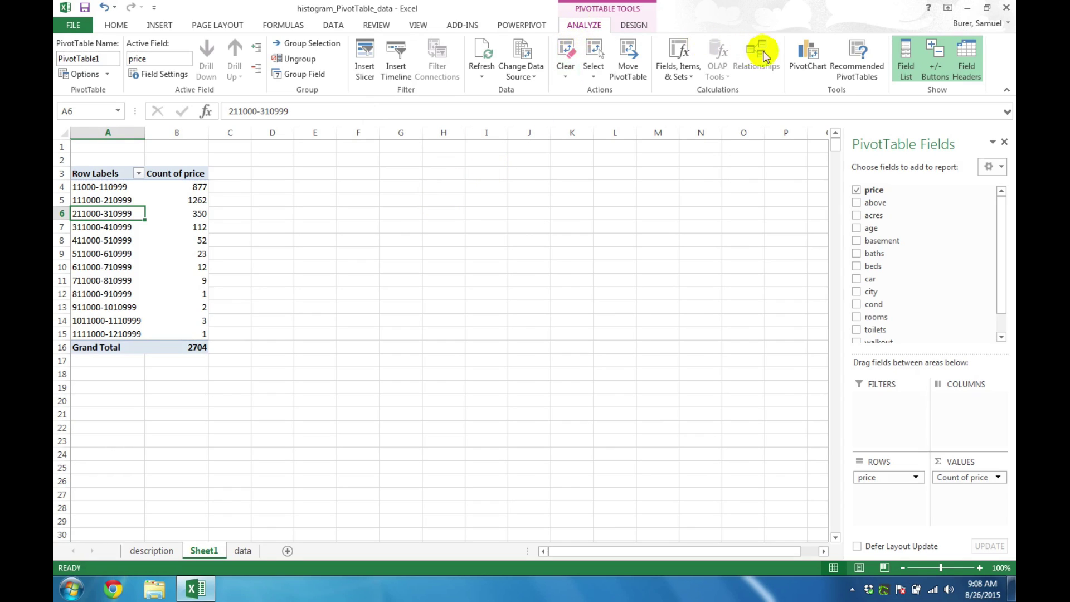
- Insert a Clustered Column PivotChart and move it up beside the PivotTable
left_click(800, 65)
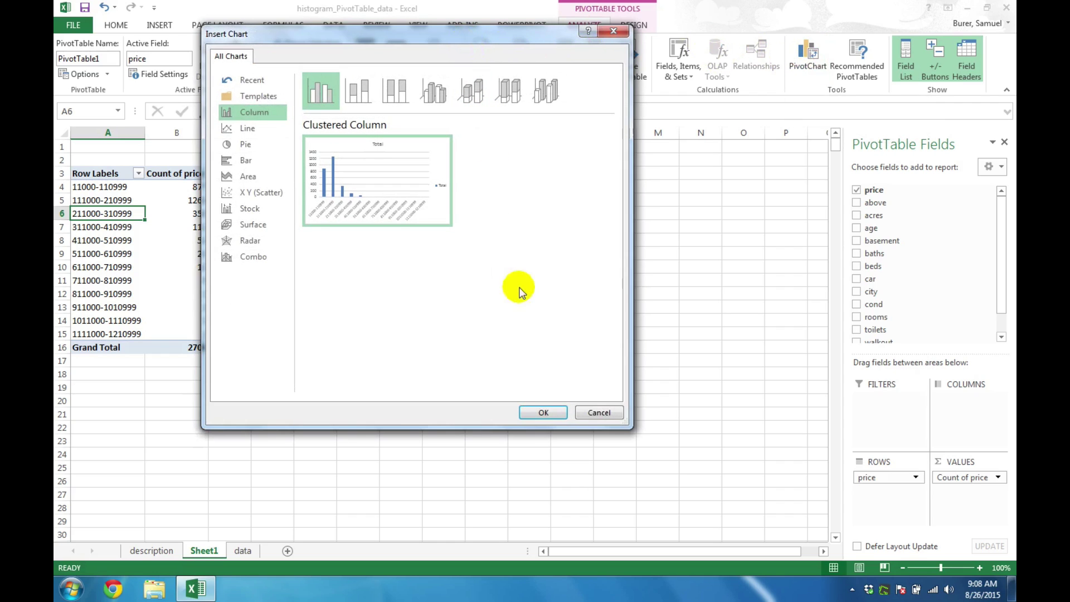
left_click(553, 412)
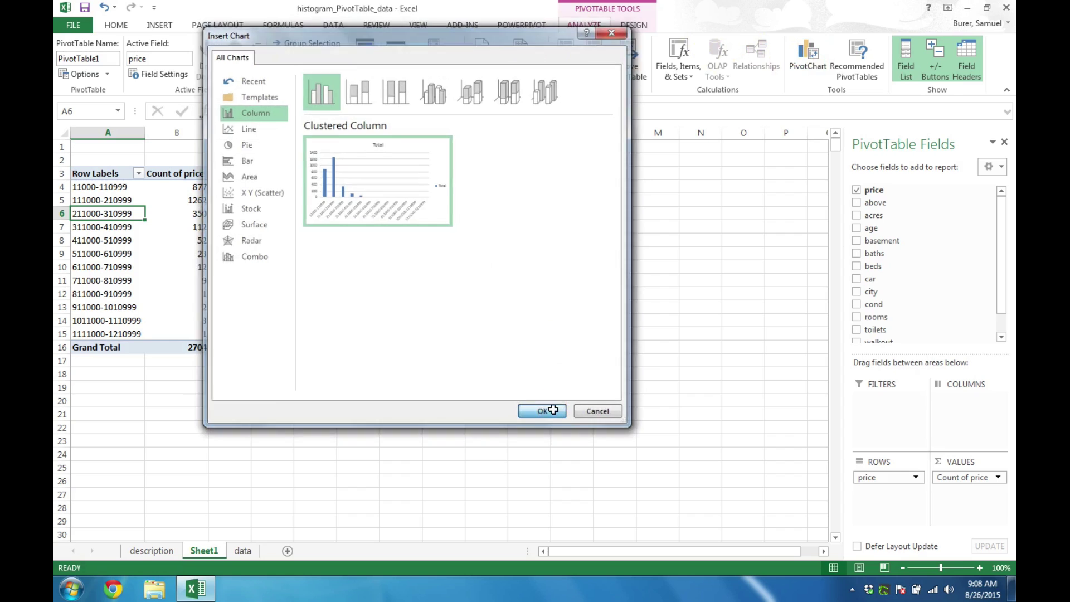
left_click_drag(567, 277, 575, 191)
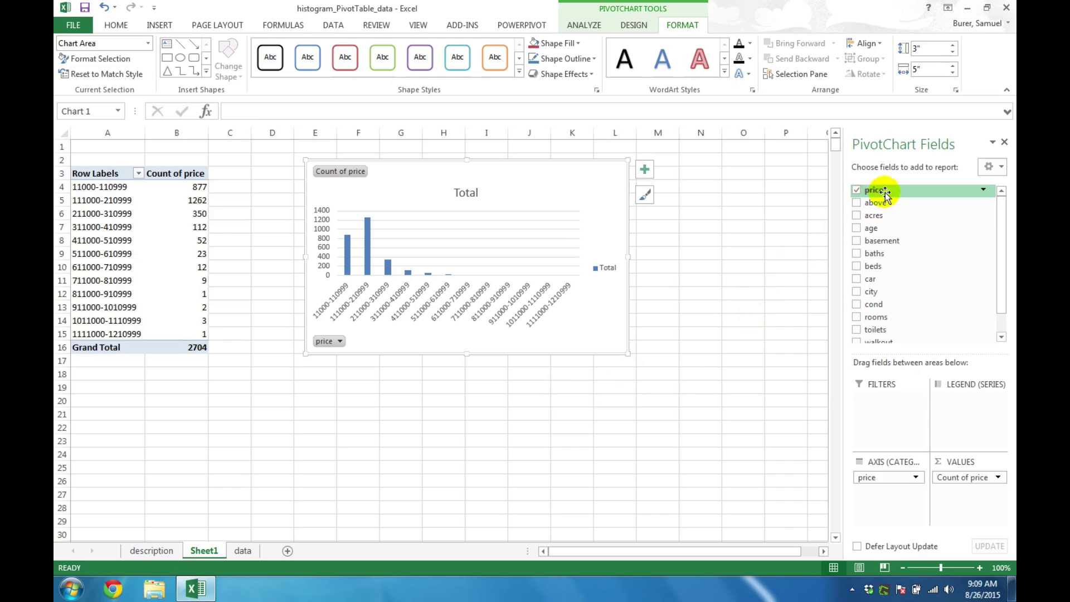
- Add price to Values again as Count of price2, shown as a Running Total In price
left_click_drag(885, 190, 960, 497)
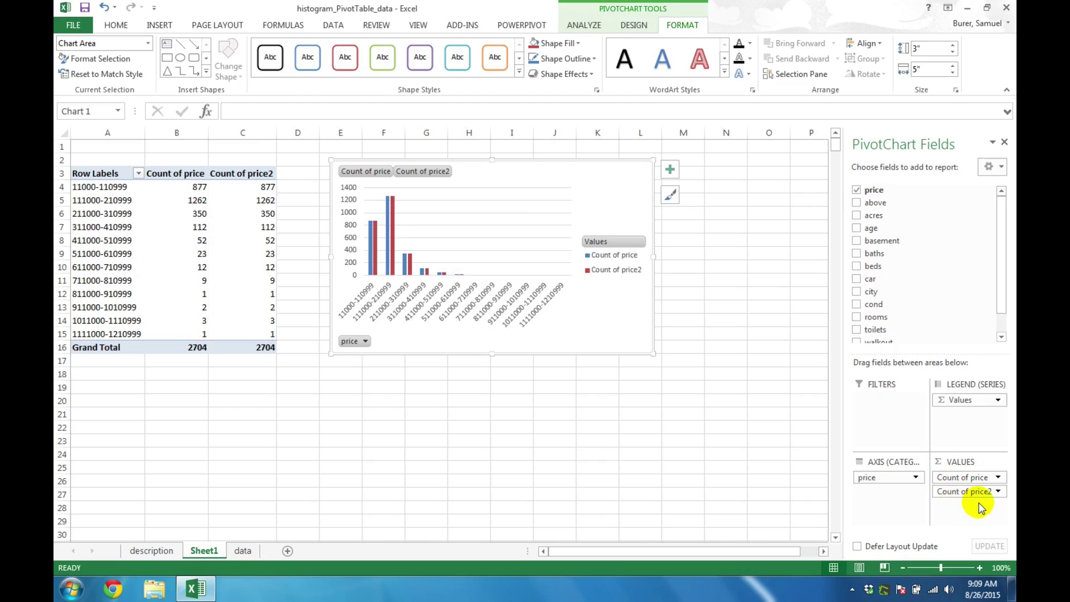
left_click(980, 493)
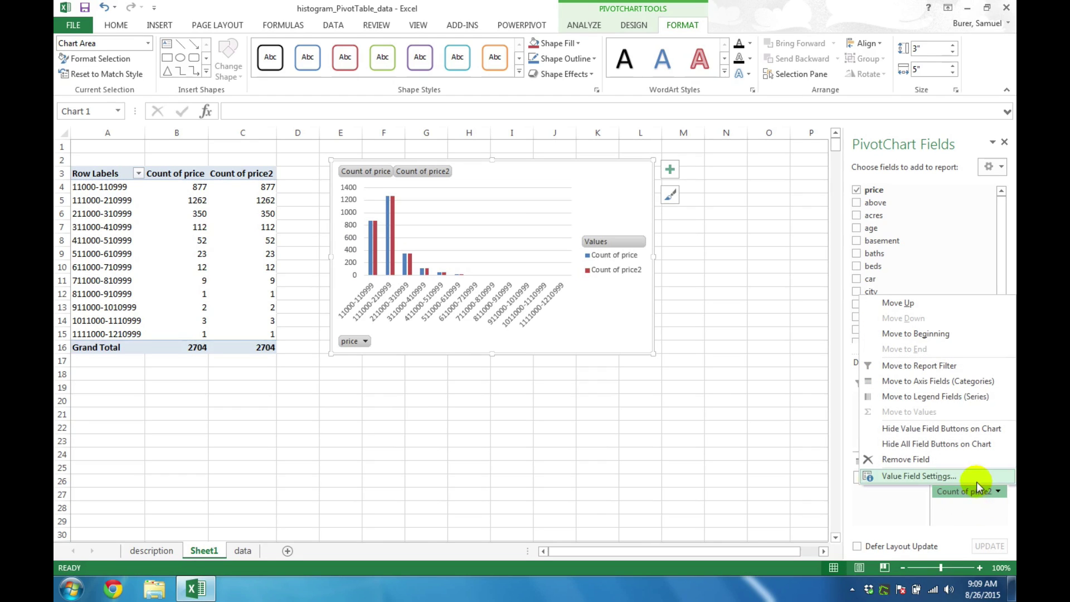
left_click(976, 480)
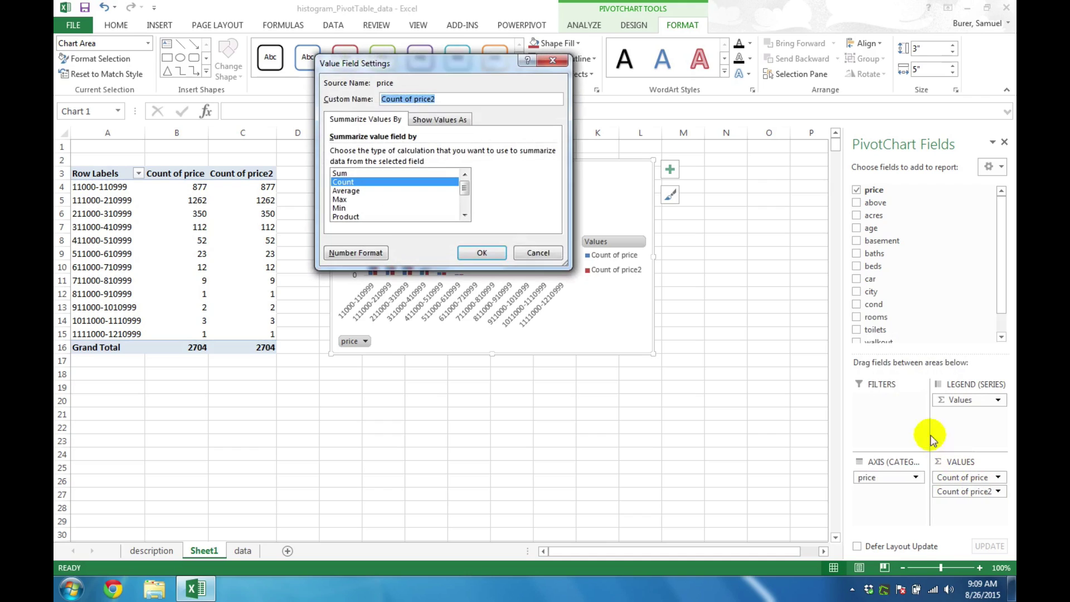
left_click(462, 123)
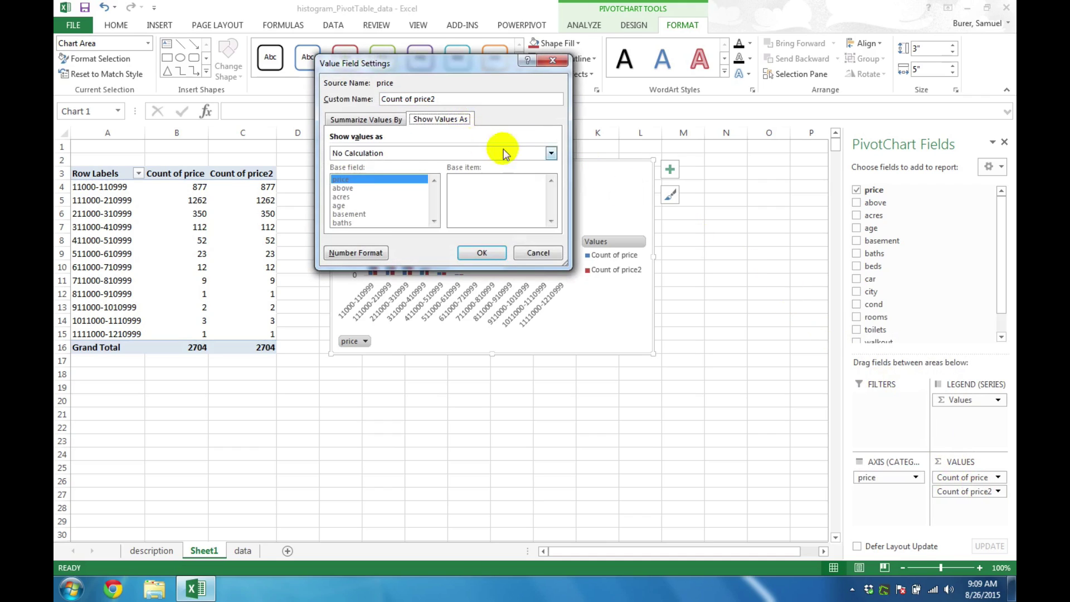
left_click(554, 156)
scroll(524, 177, "down", 2)
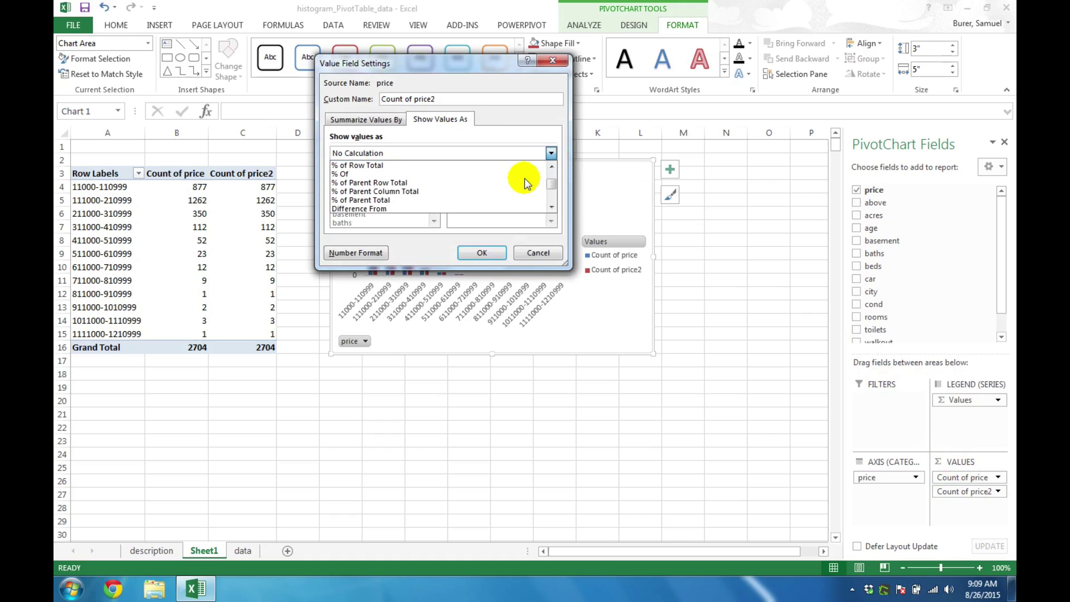
scroll(524, 178, "down", 1)
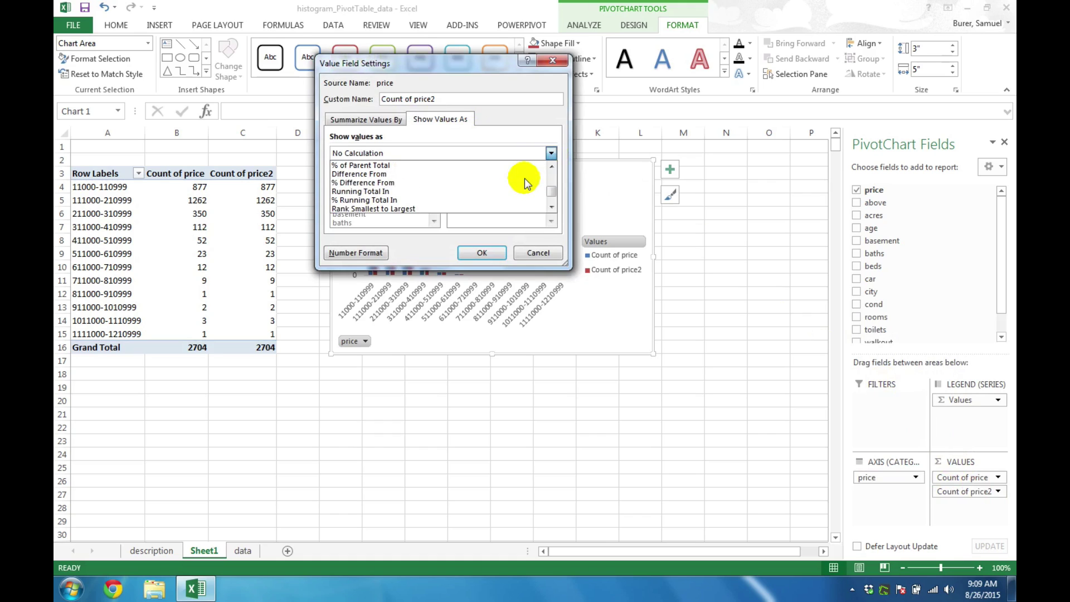
left_click(474, 190)
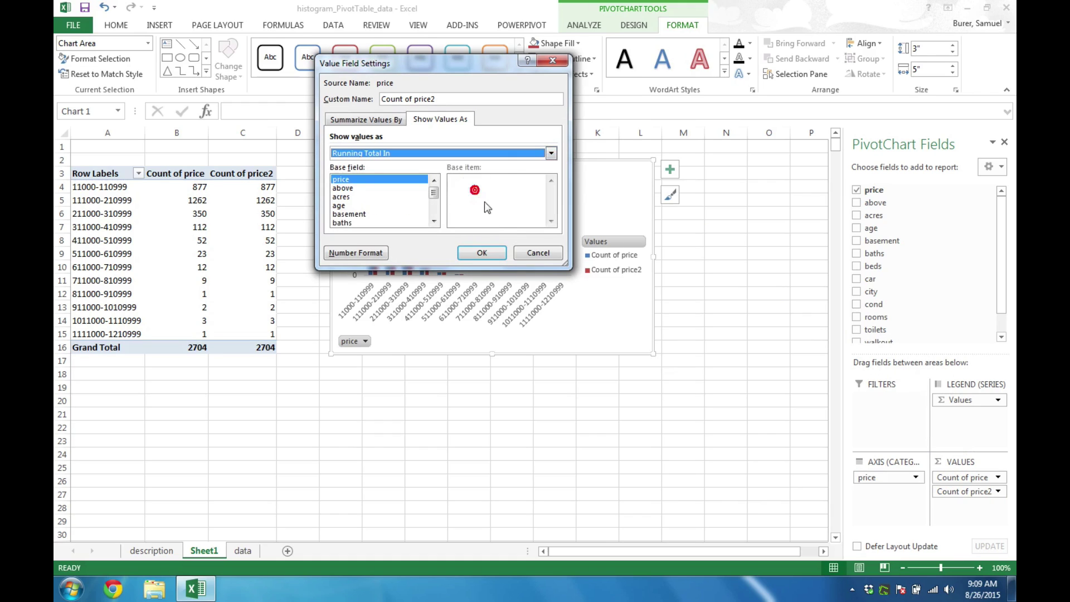
left_click(500, 256)
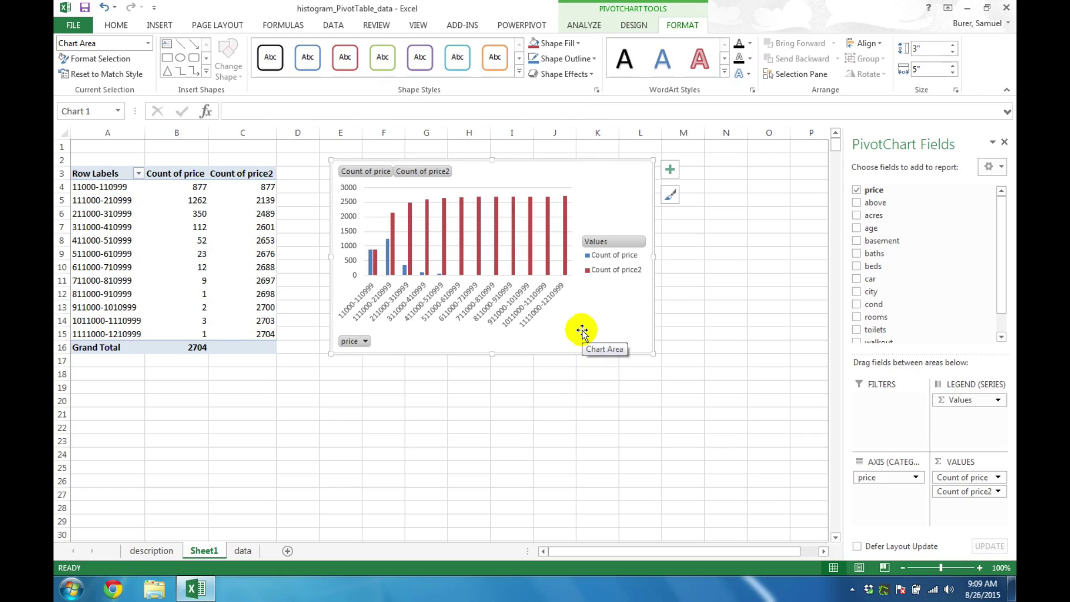
- Set the Count of price2 series to Stacked Line with Markers in a combo chart
left_click(549, 226)
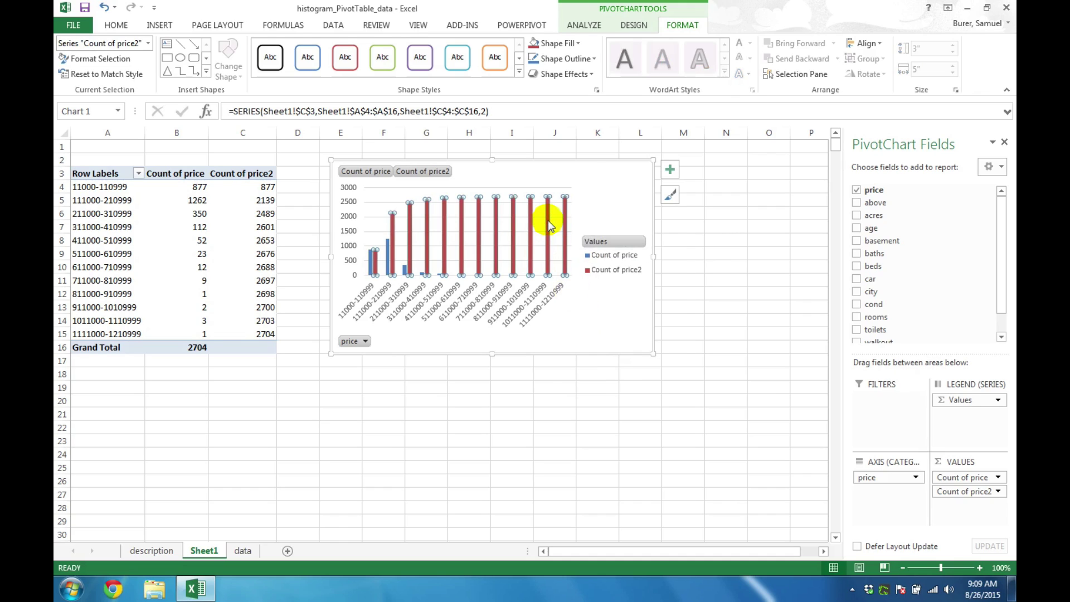
right_click(548, 222)
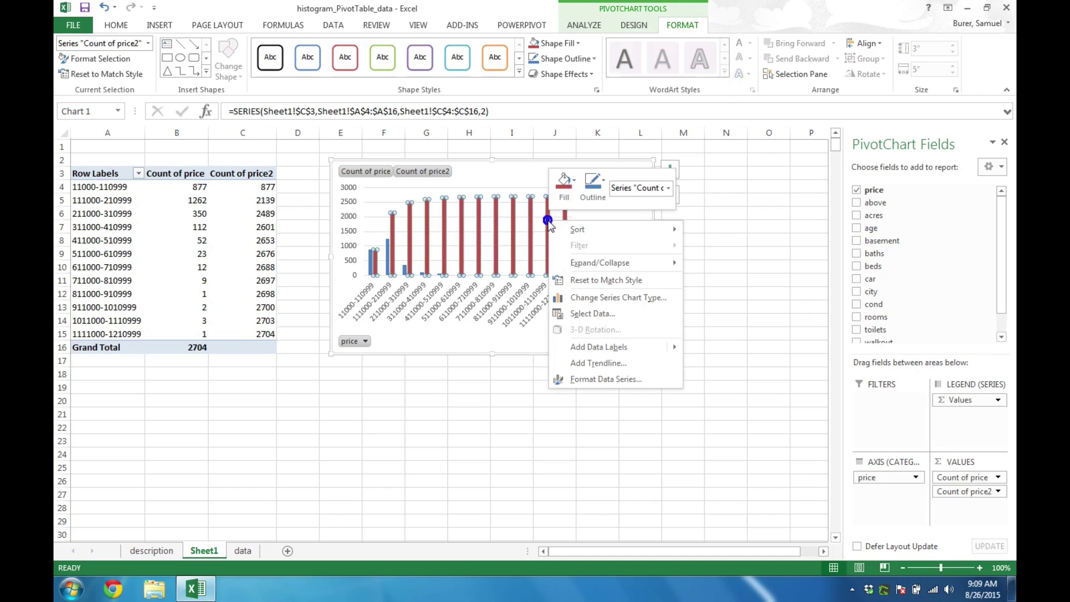
left_click(637, 301)
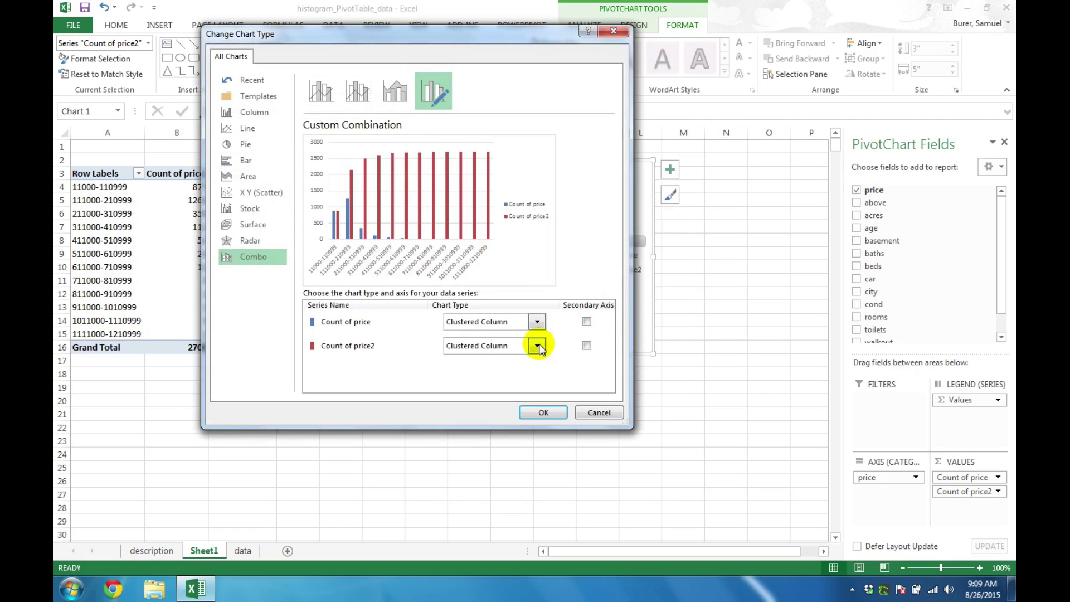
left_click(537, 345)
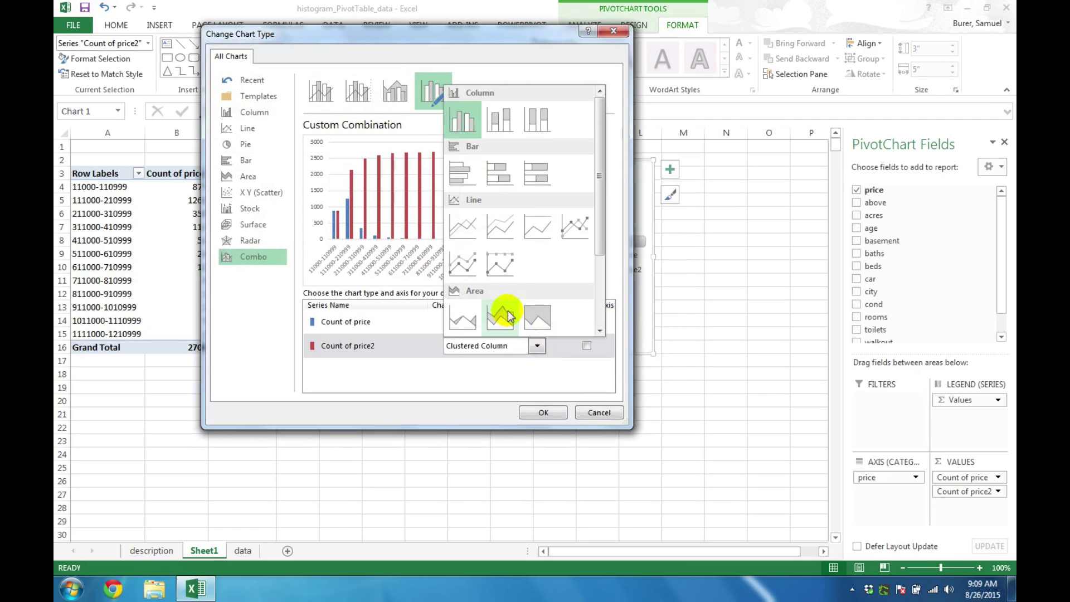
left_click(472, 276)
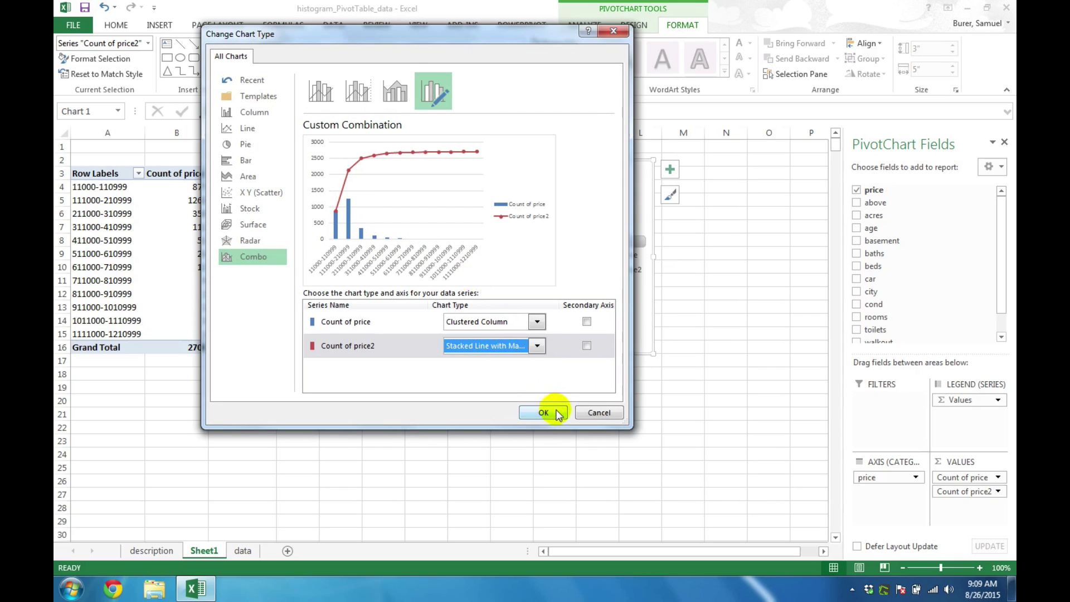